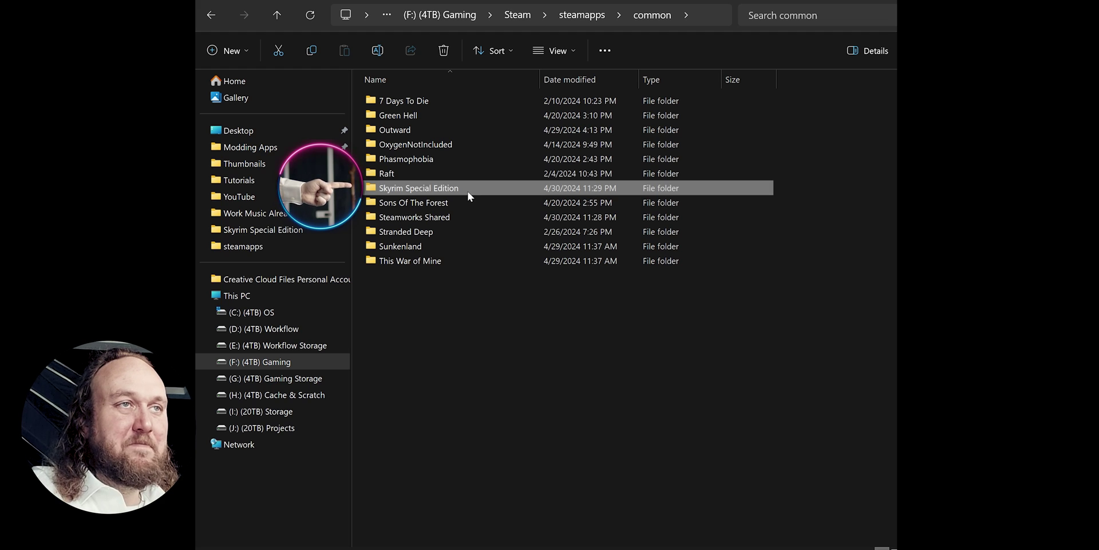
Check the product version in the file properties of SkyrimSE.exe in the Skyrim Special Edition folder.
double_click(468, 196)
right_click(438, 279)
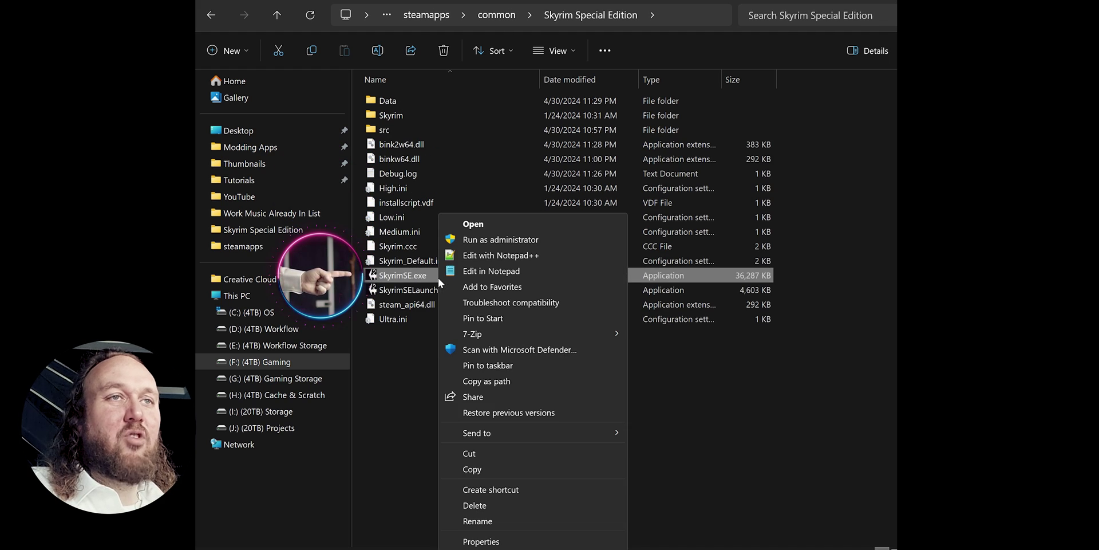
click(494, 542)
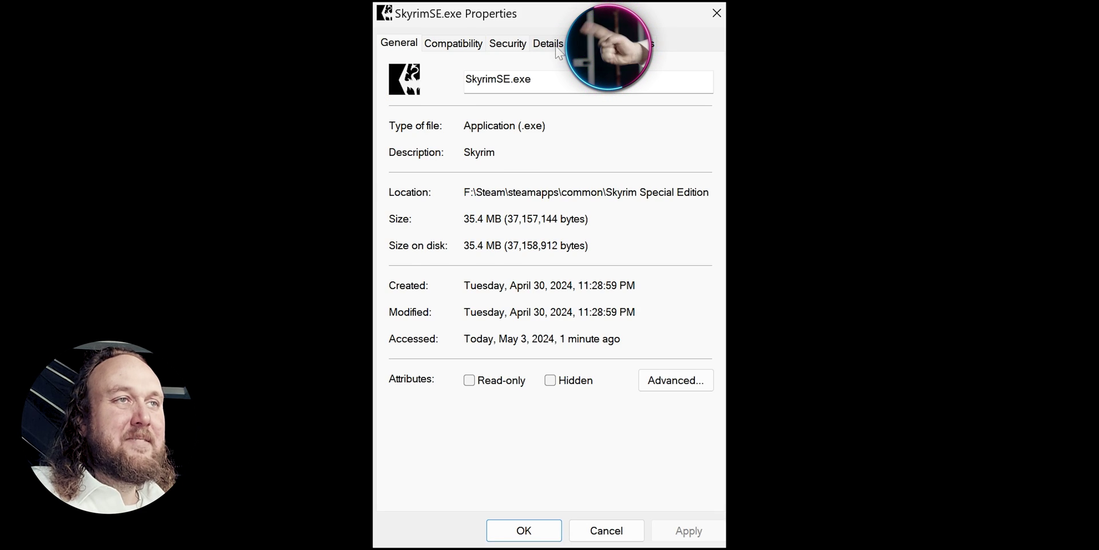
click(549, 43)
click(462, 178)
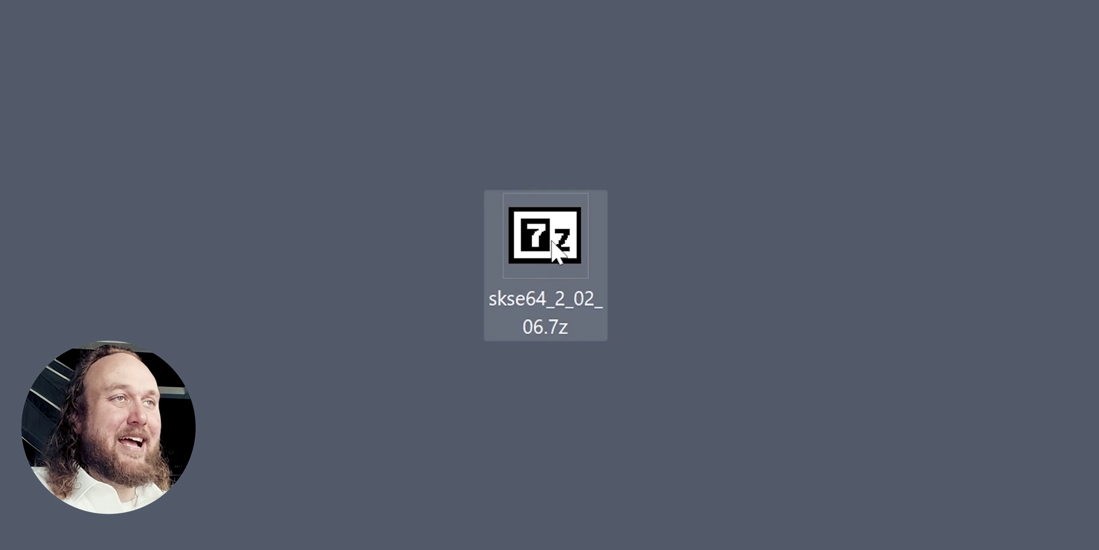
Open the skse64_2_02_06.7z archive and copy the contents of its skse64_2_02_06 folder into the Skyrim Special Edition folder.
double_click(547, 241)
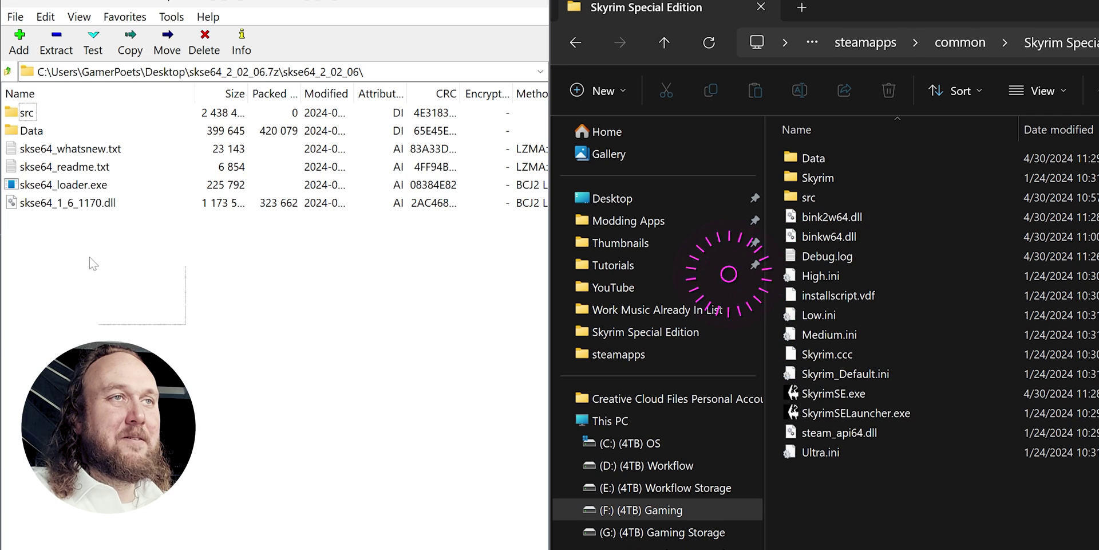
drag(185, 324, 22, 113)
drag(883, 525, 883, 526)
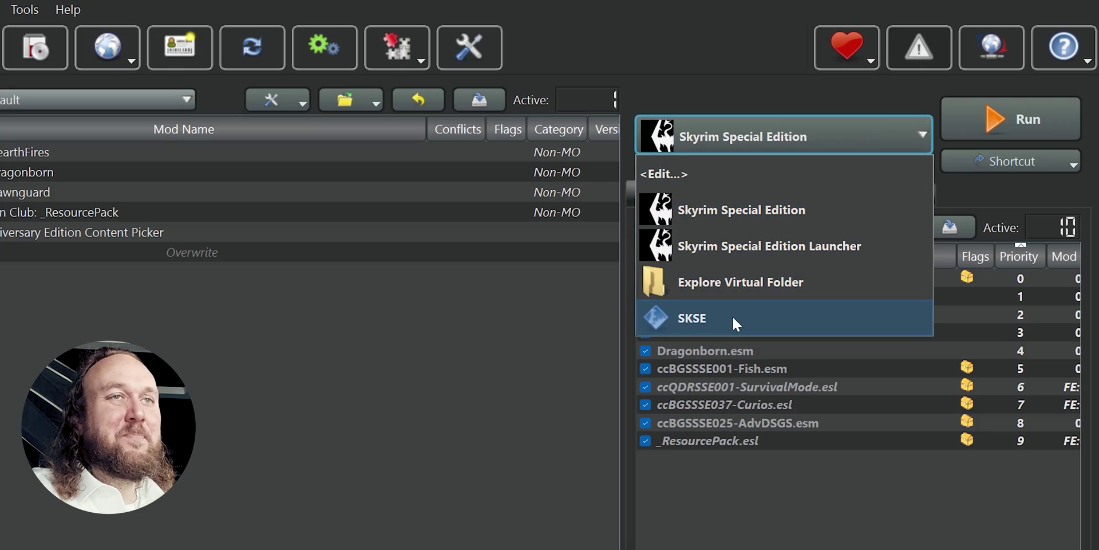
Switch to Mod Organizer 2 and choose SKSE as the program to run.
click(732, 315)
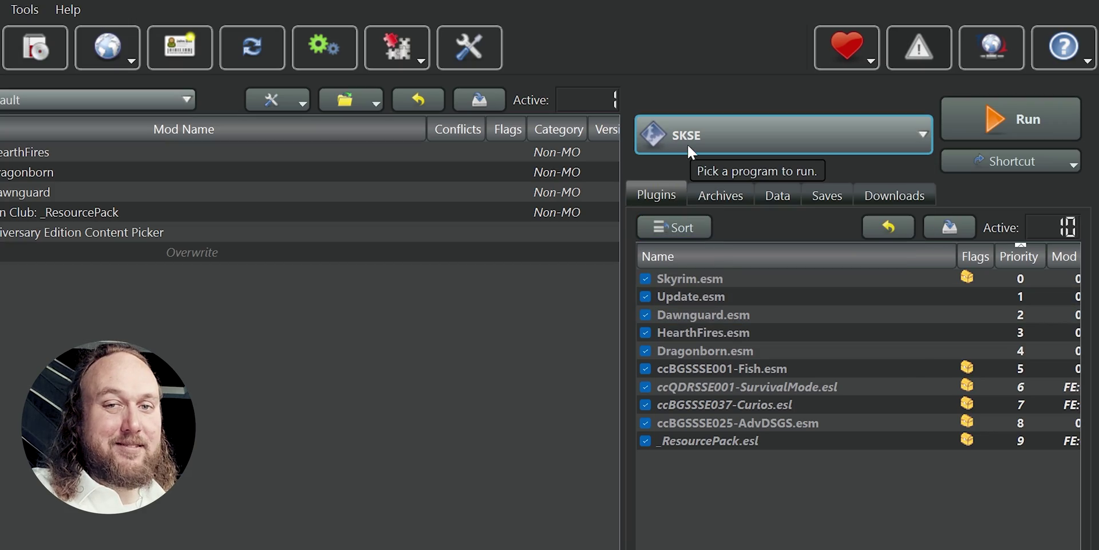
scroll(686, 143, down, 5)
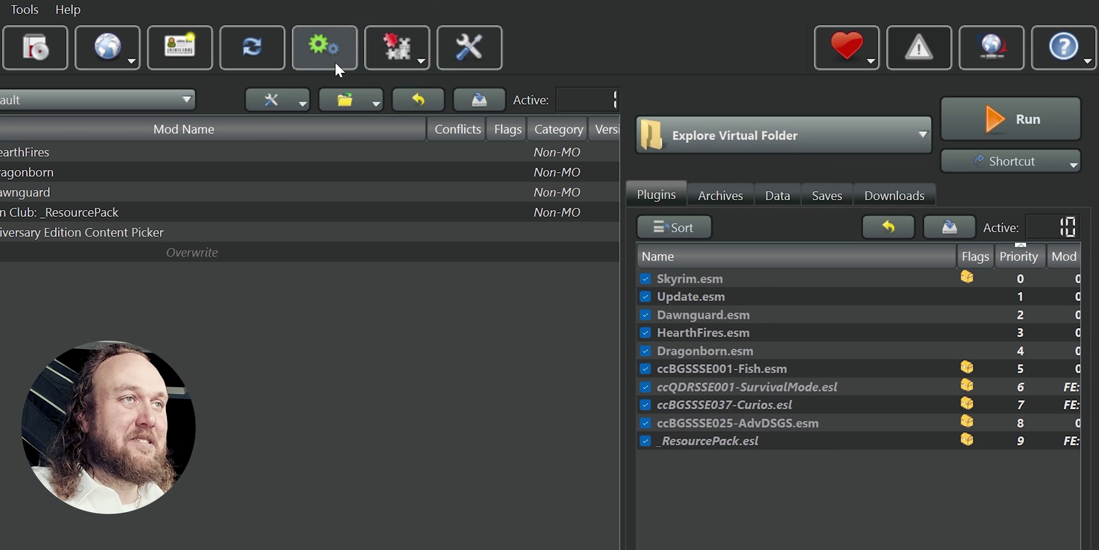
Add skse64_loader.exe from The Elder Scrolls - Skyrim folder as an executable titled SKSE and select it as the program to run.
click(335, 61)
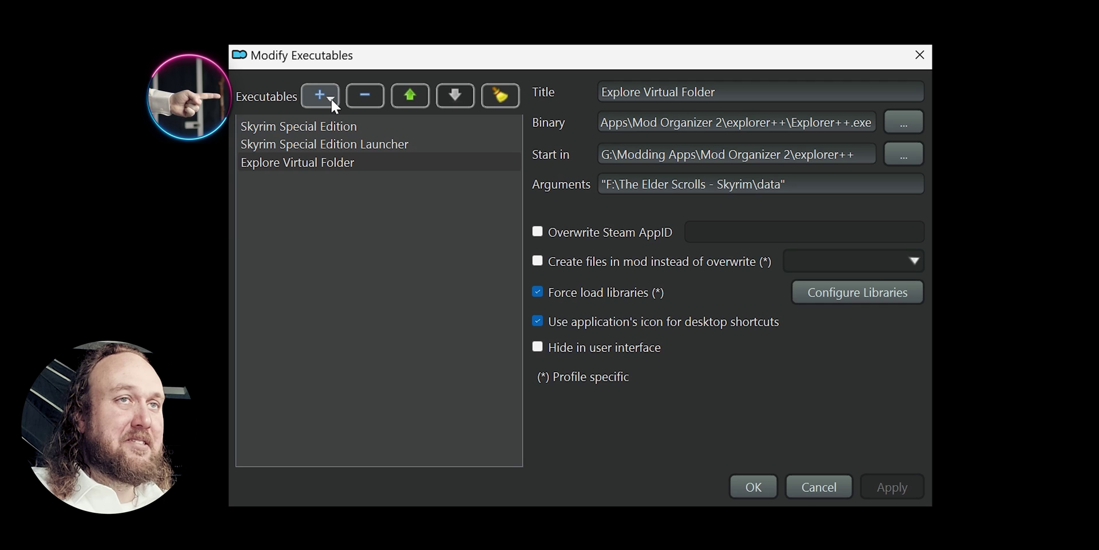
click(332, 99)
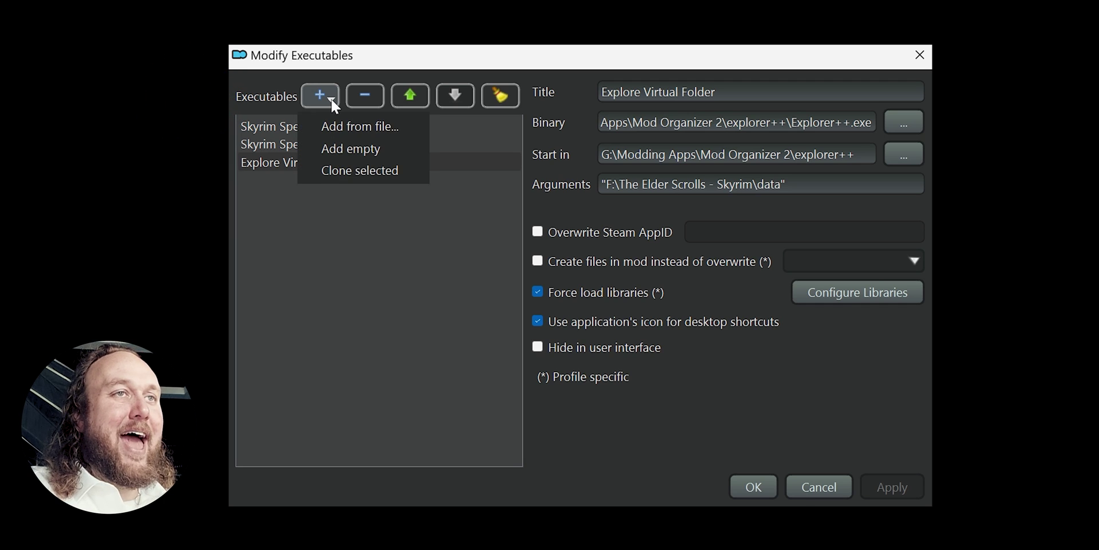
click(356, 126)
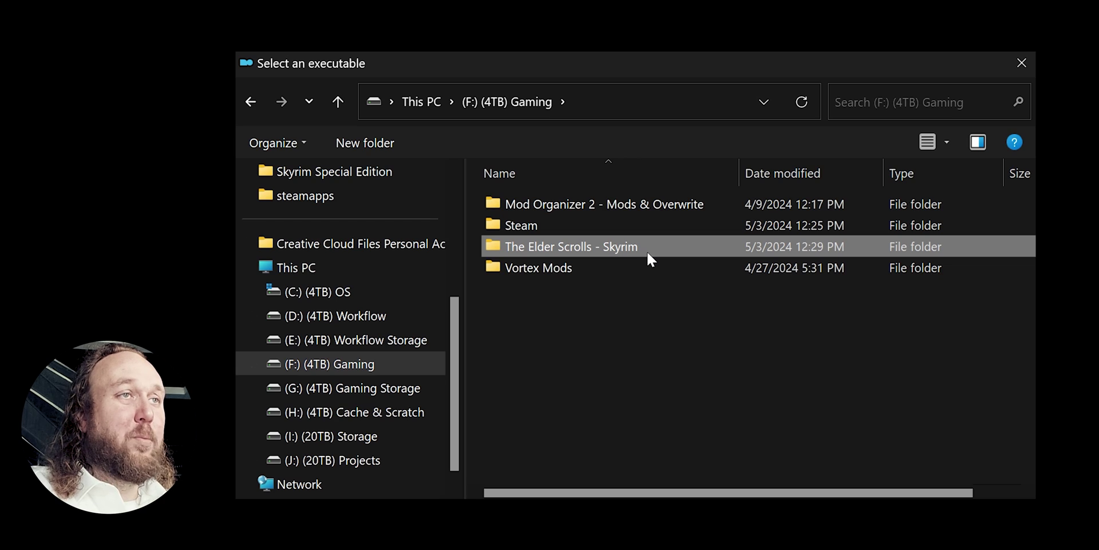
double_click(647, 251)
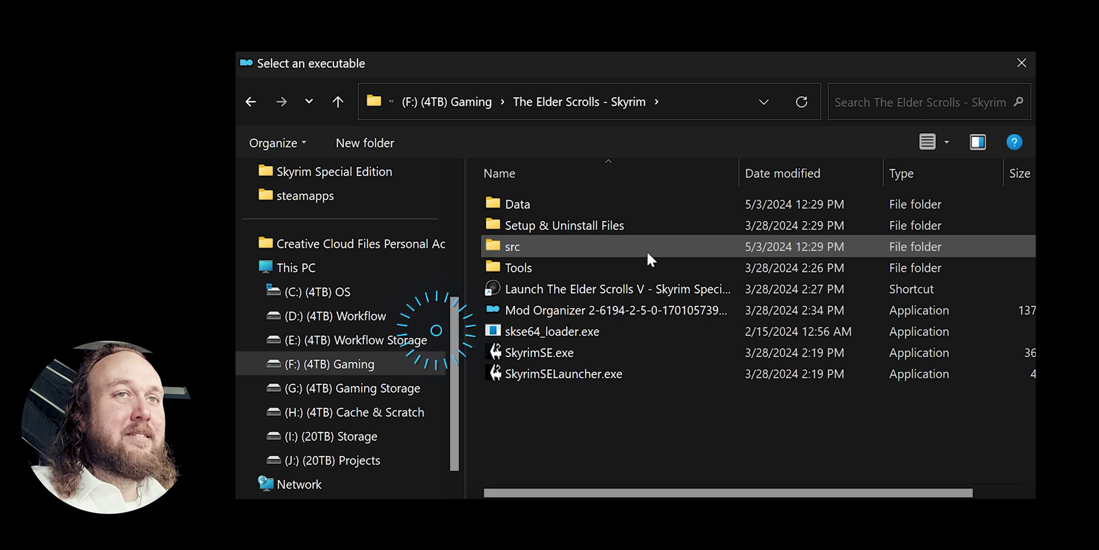
double_click(610, 330)
text(SKSE)
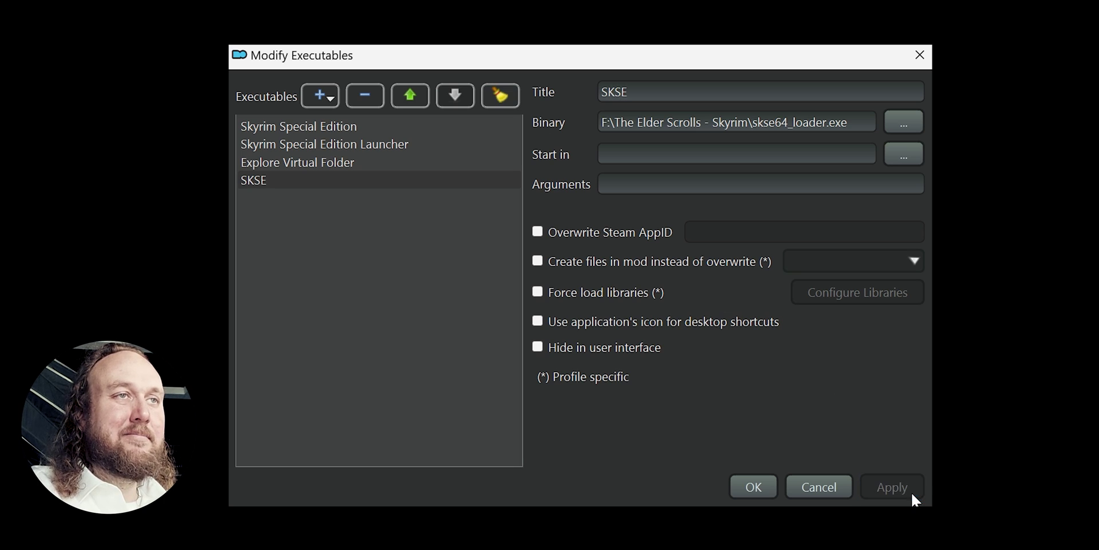
click(744, 483)
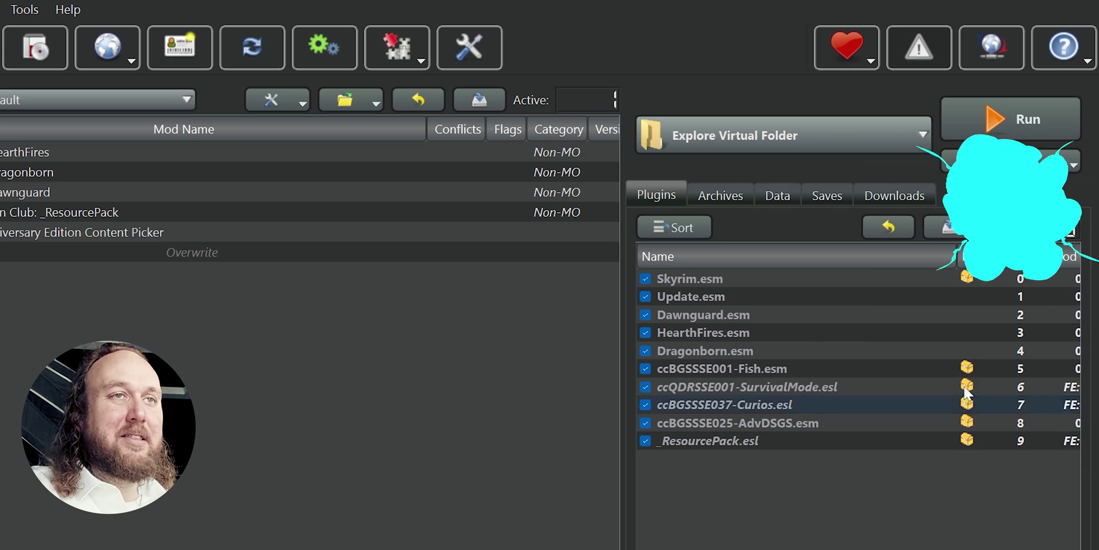
click(865, 138)
click(737, 316)
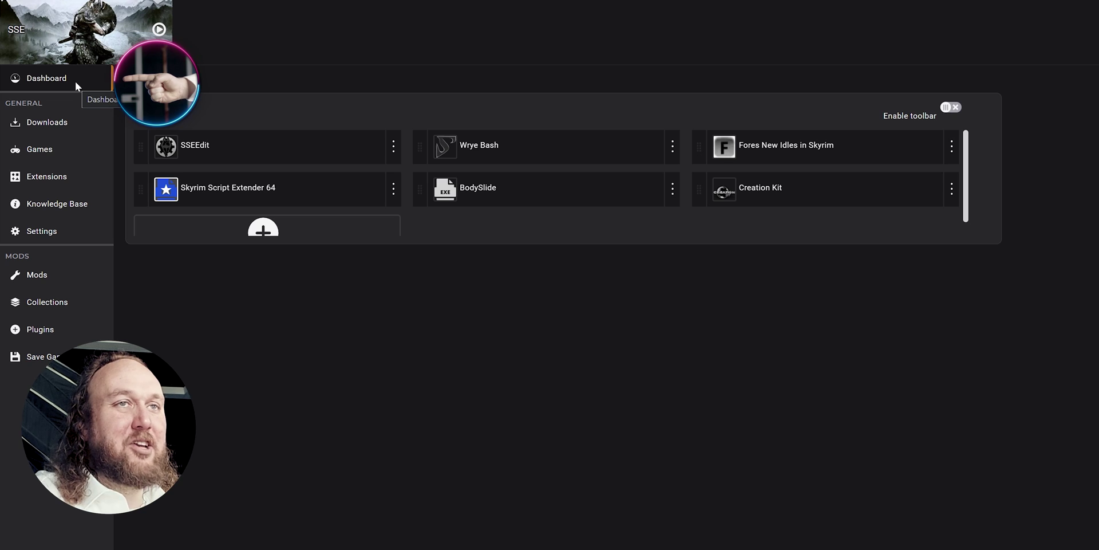
Switch to the Vortex dashboard and create a new tool named SKSE.
mouse_move(171, 195)
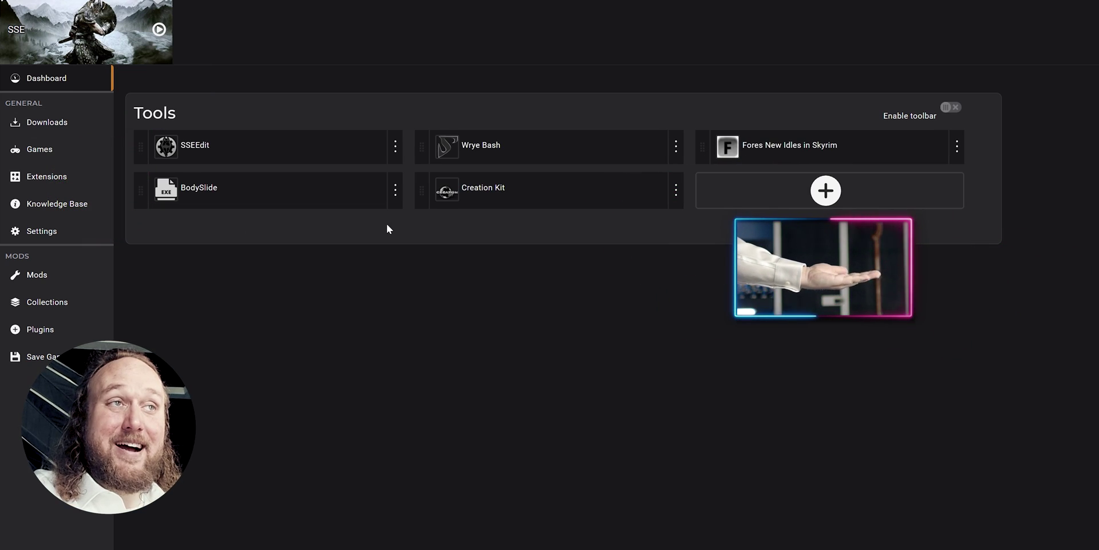
click(825, 190)
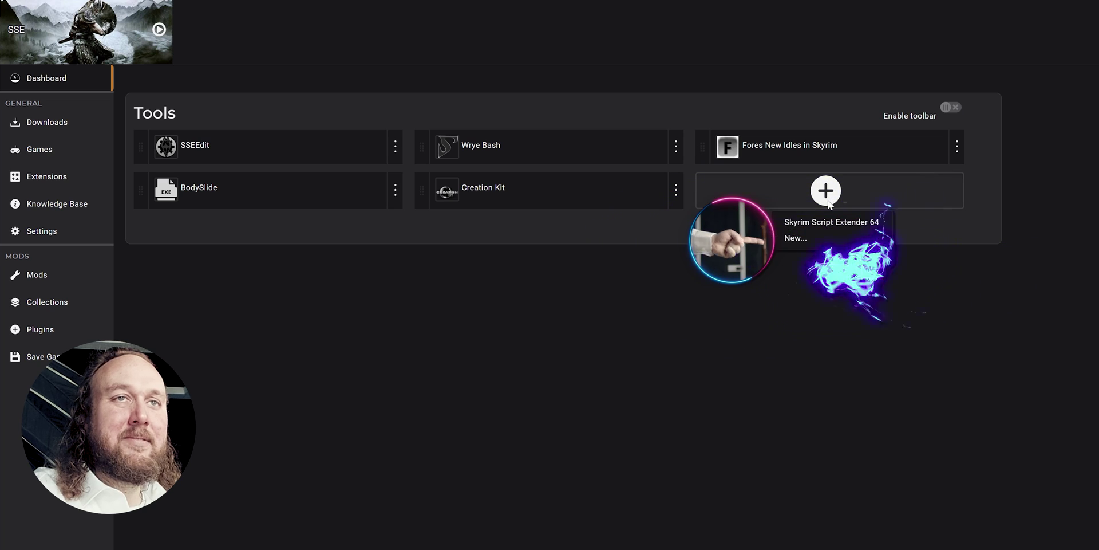
click(812, 238)
text(SKSE)
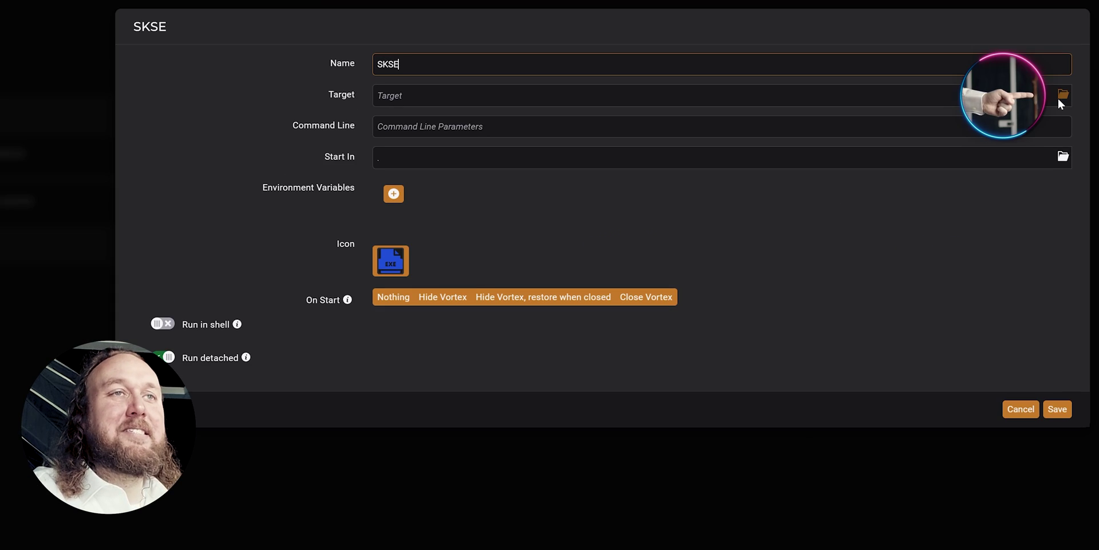
Set the SKSE tool's target to skse64_loader.exe in F:\Steam\steamapps\common\Skyrim Special Edition and save the tool.
click(1062, 95)
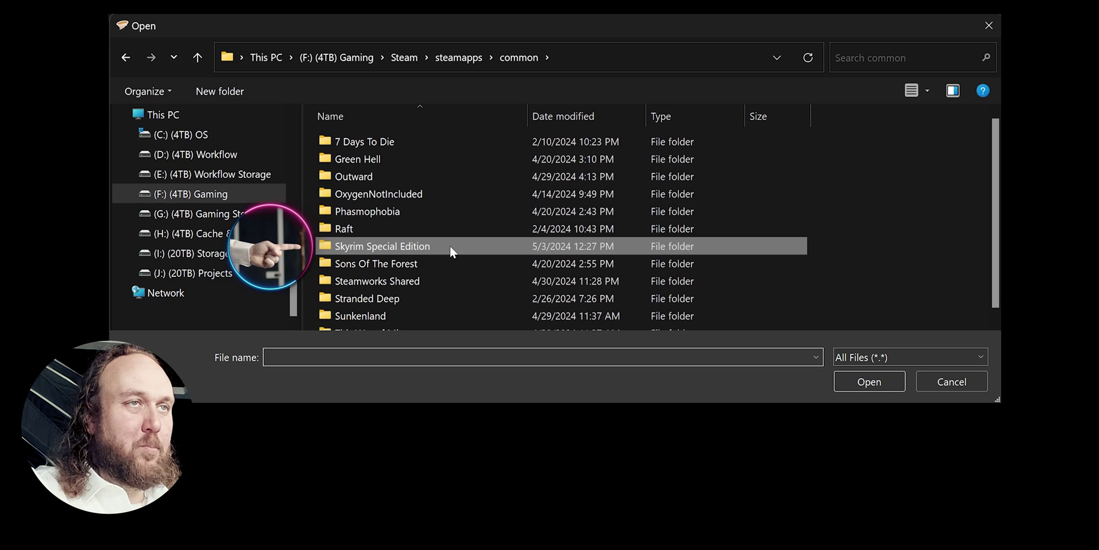
double_click(450, 245)
click(434, 193)
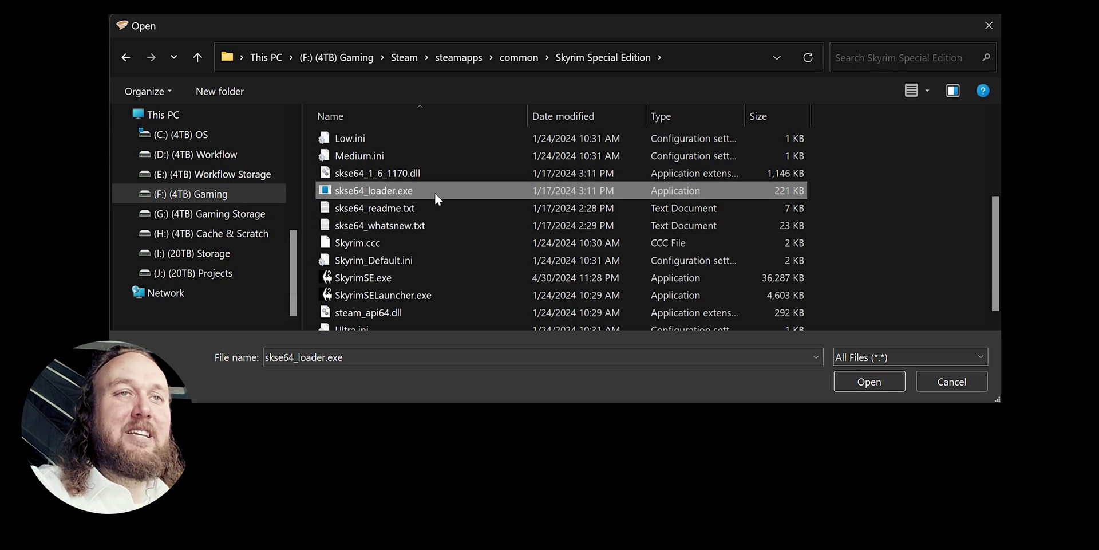
double_click(435, 192)
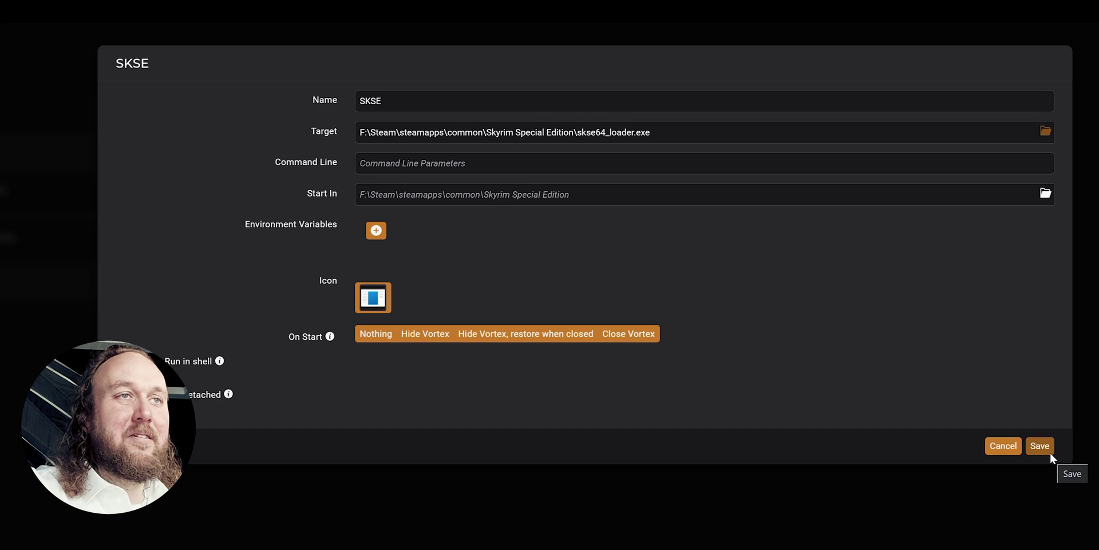
click(1049, 452)
click(949, 193)
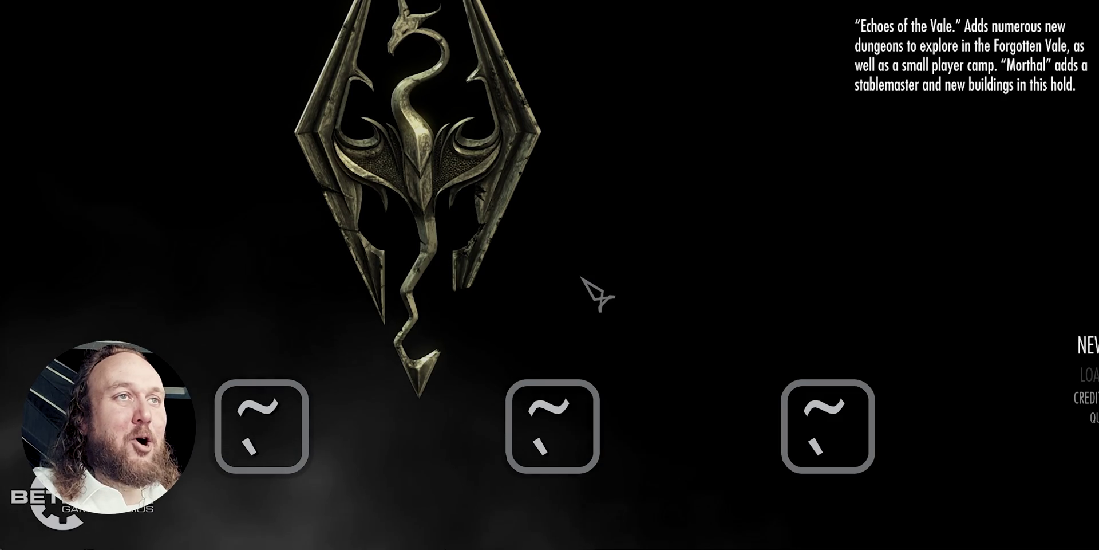
Run the GetSKSEVersion command in the console at Skyrim's main menu.
key(grave)
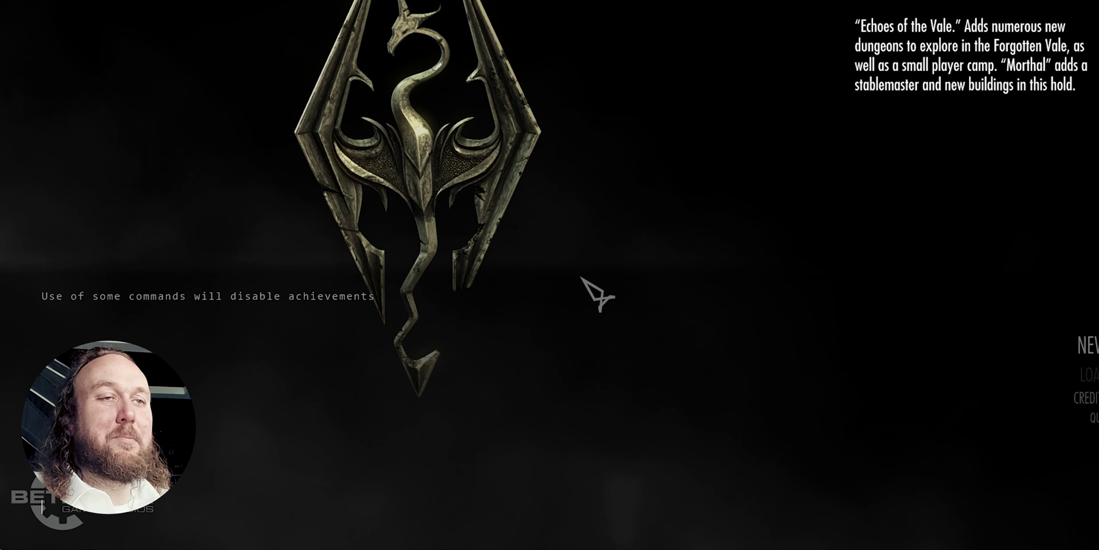
text(Ge)
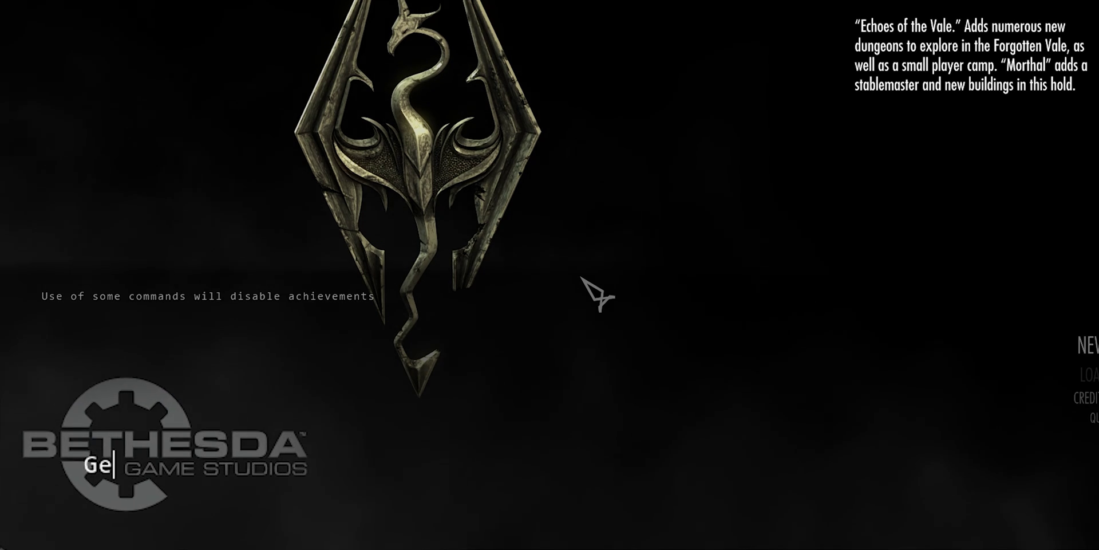
text(tSKS)
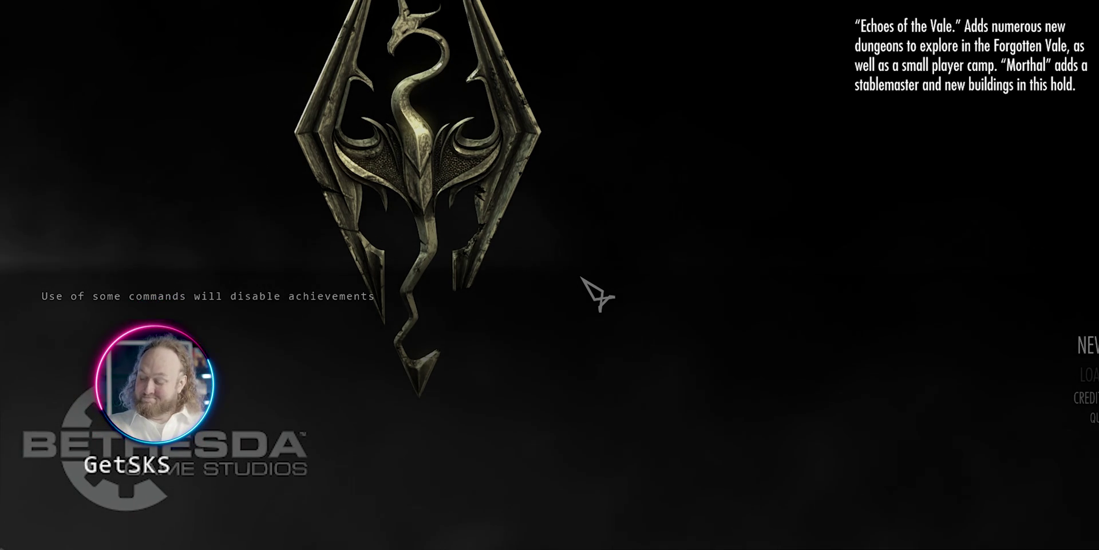
text(EVersion)
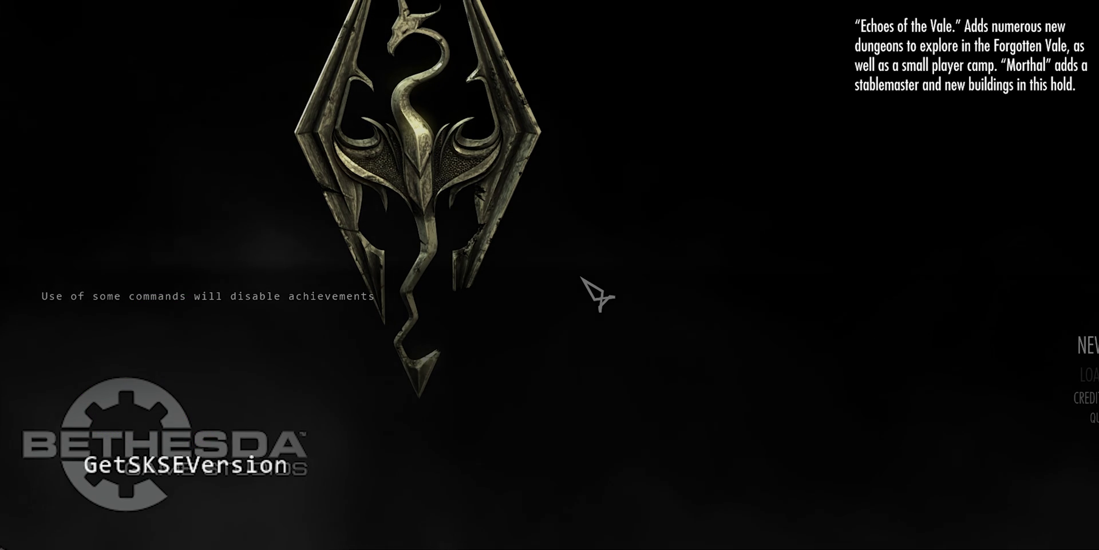
key(Return)
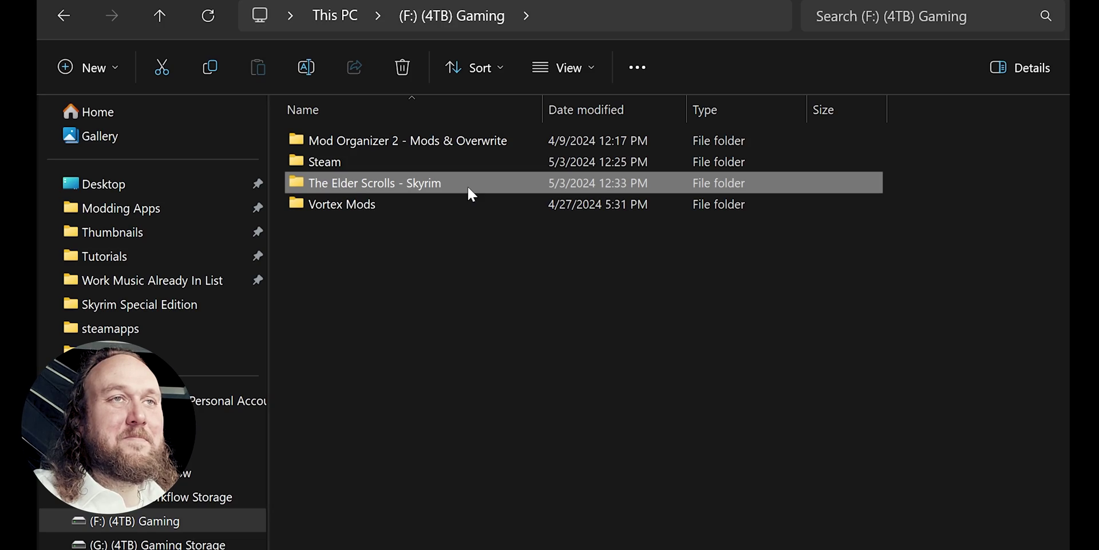
In File Explorer, create a folder named SKSE inside The Elder Scrolls - Skyrim\Data and open it.
double_click(467, 185)
click(348, 159)
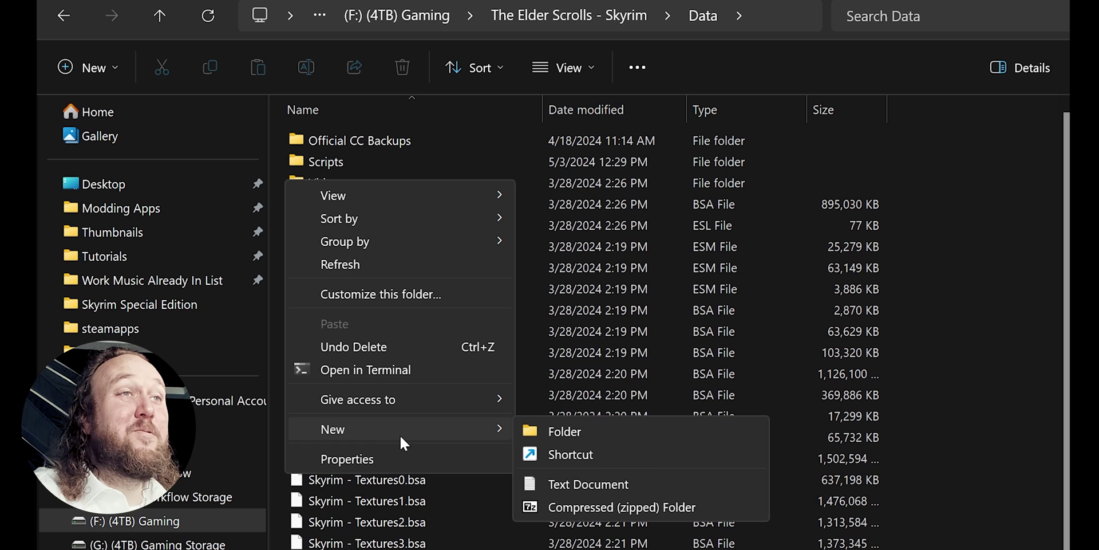
click(629, 438)
text(SKSE)
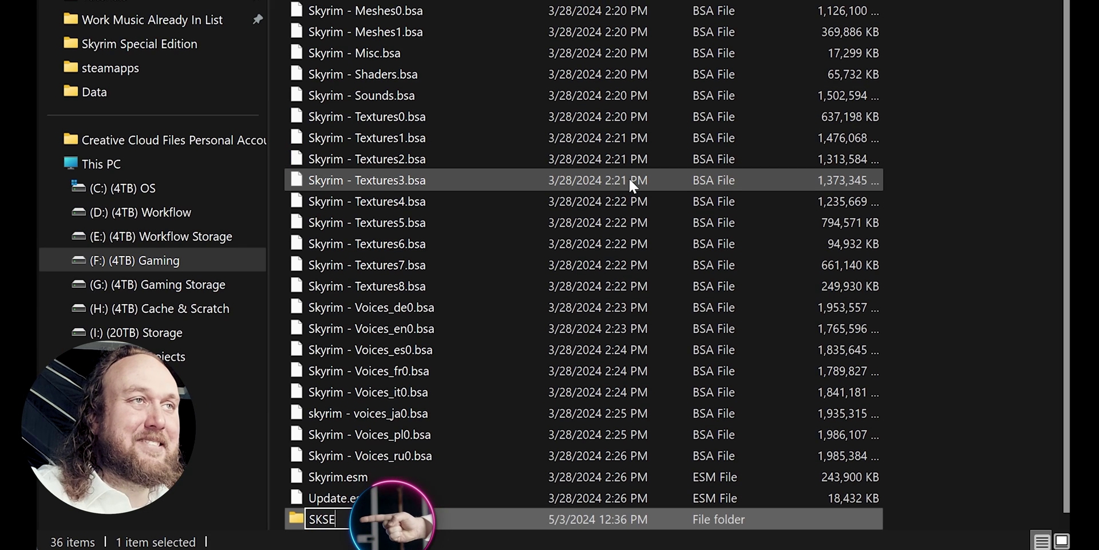
key(Return)
key(Return)
Create a text document in the SKSE folder and rename it skse.ini, accepting the extension change.
right_click(364, 185)
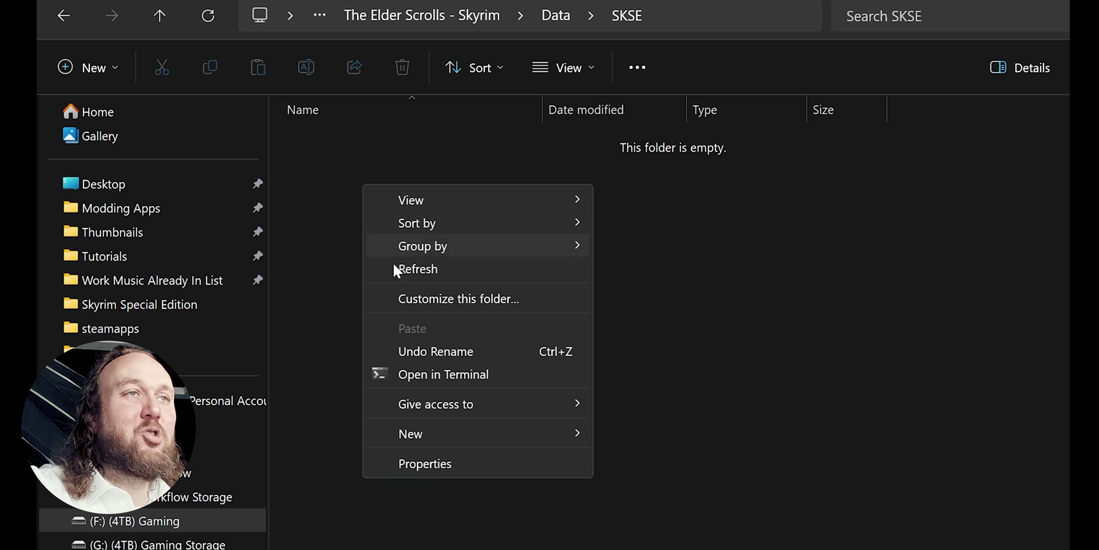
mouse_move(500, 441)
click(757, 487)
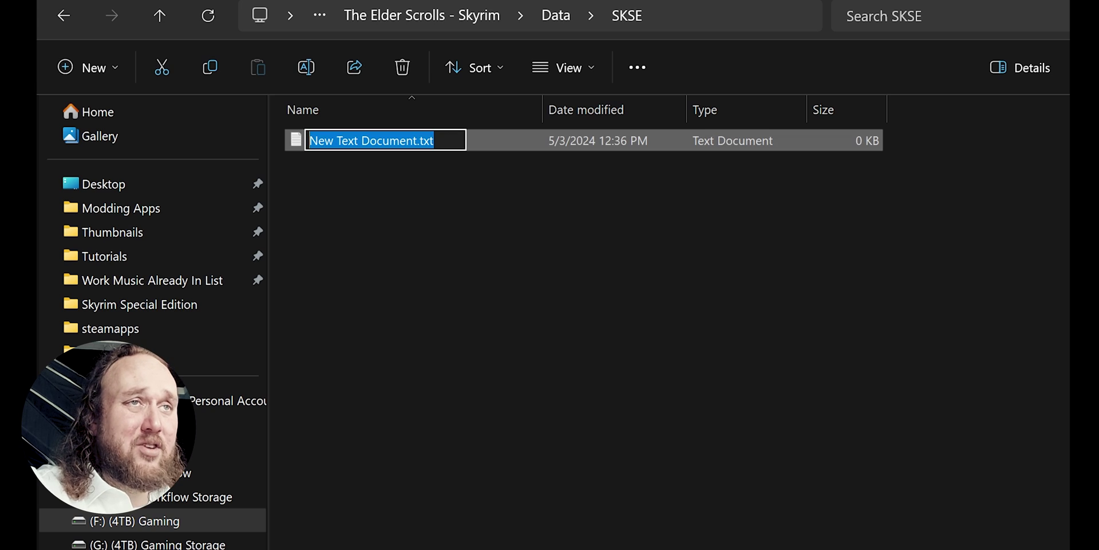
text(skse.ini)
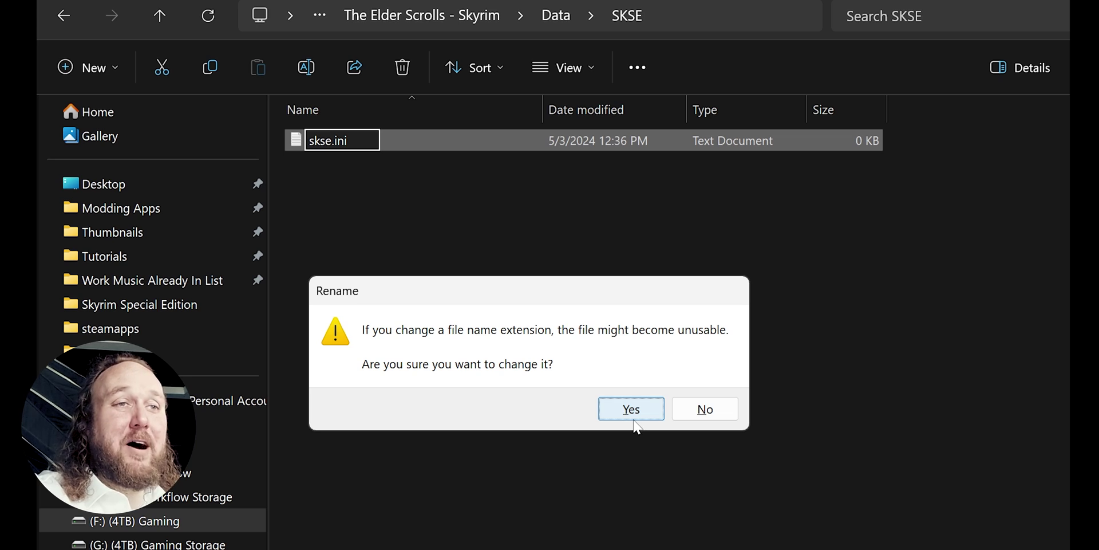
click(632, 410)
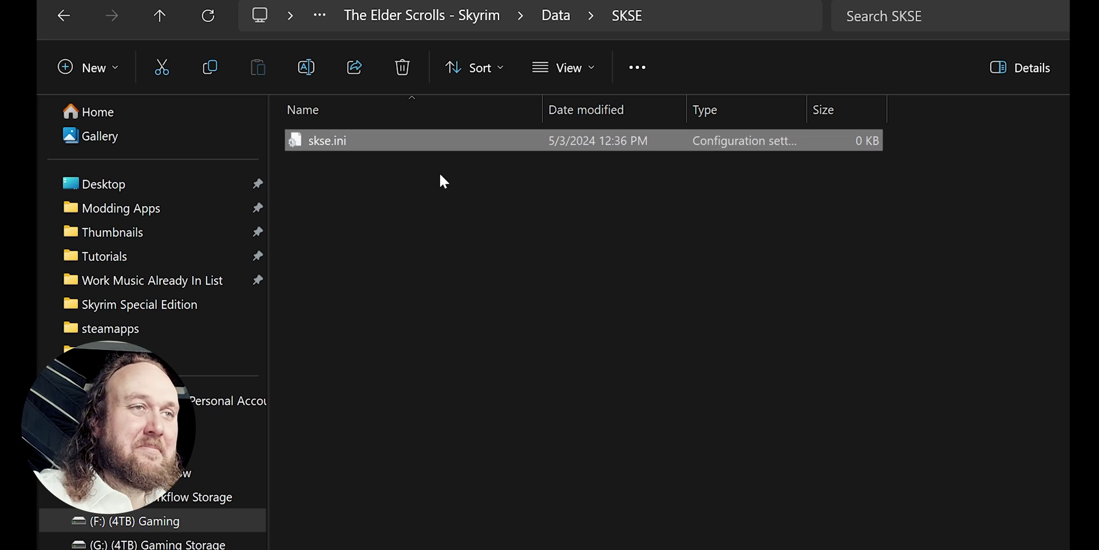
Open skse.ini and enter four lines: [Display], iTintTextureResolution=2048, [General}, and ClearInvalidregistrations=1.
double_click(408, 148)
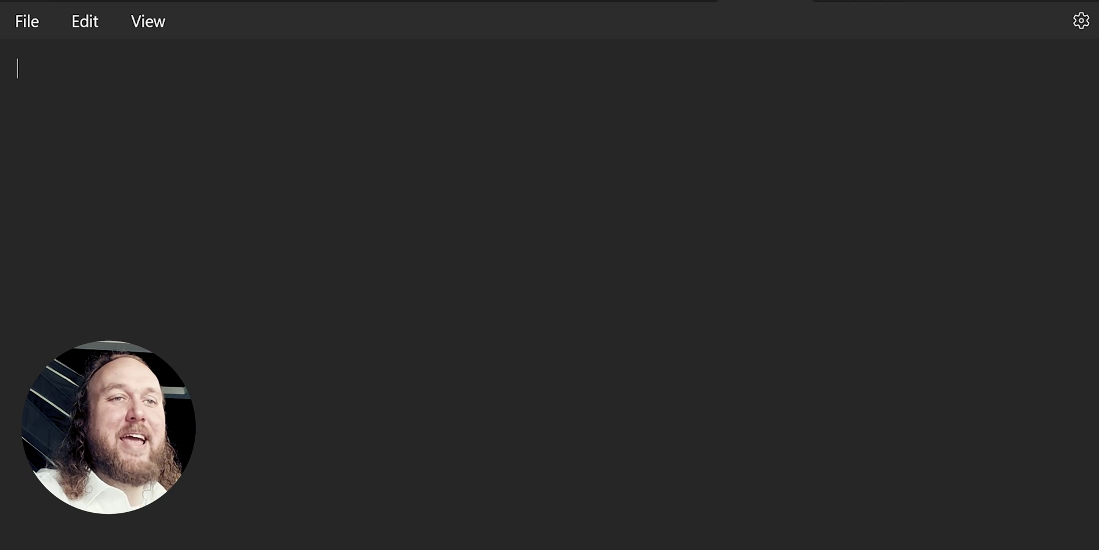
text([Display] iTintTextureResolution=2048 [General} ClearInvalidregistrations=1)
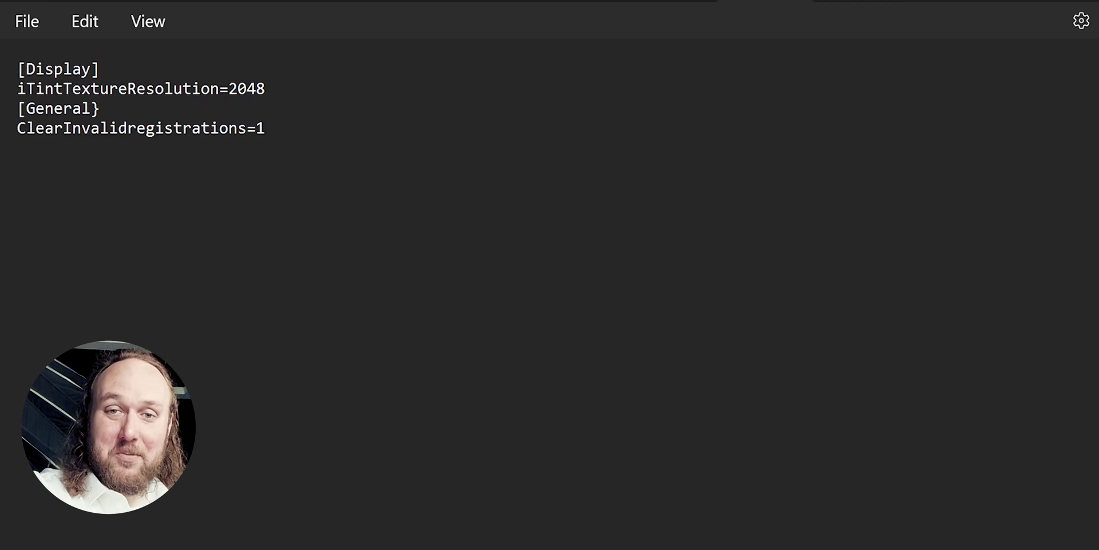
drag(265, 89, 26, 86)
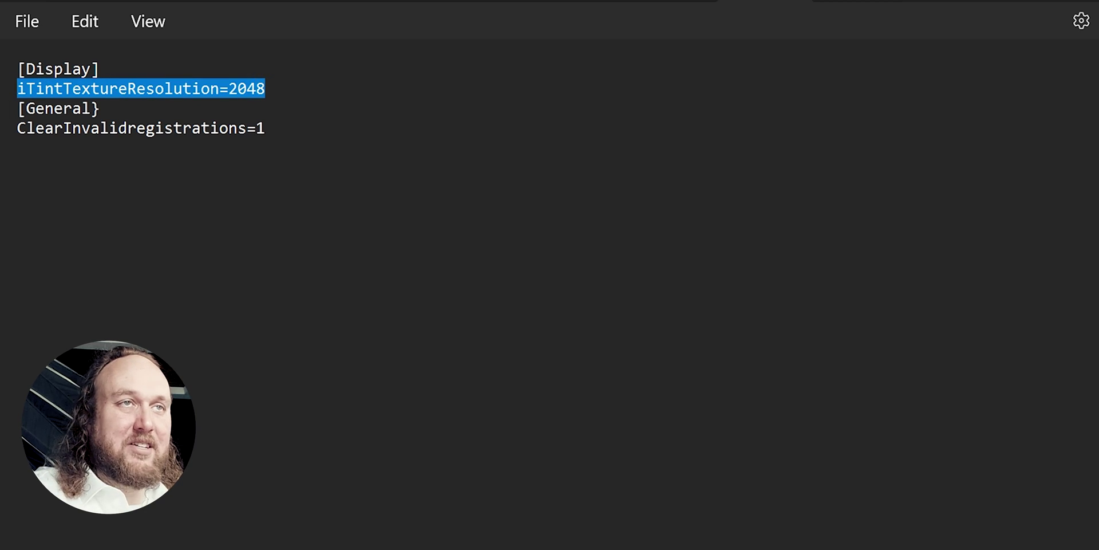
drag(265, 128, 19, 128)
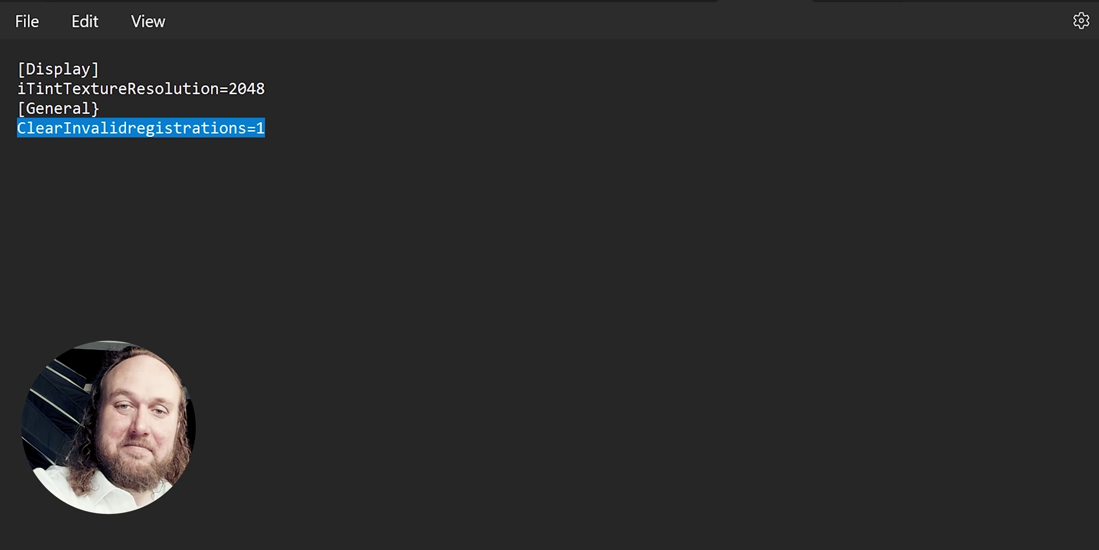
click(18, 147)
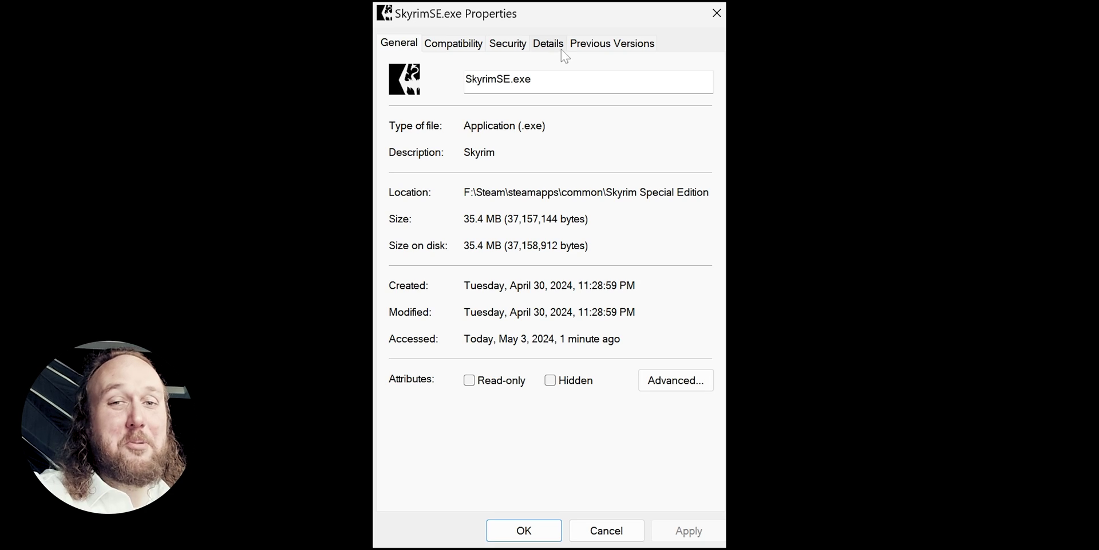
Recheck the product version among the details in the SkyrimSE.exe properties.
click(551, 45)
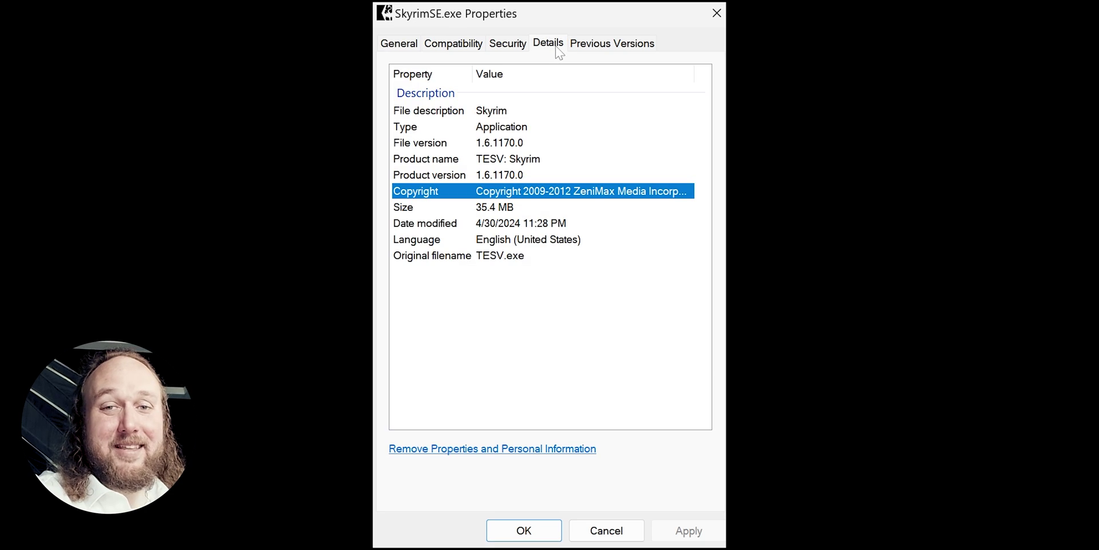
click(462, 177)
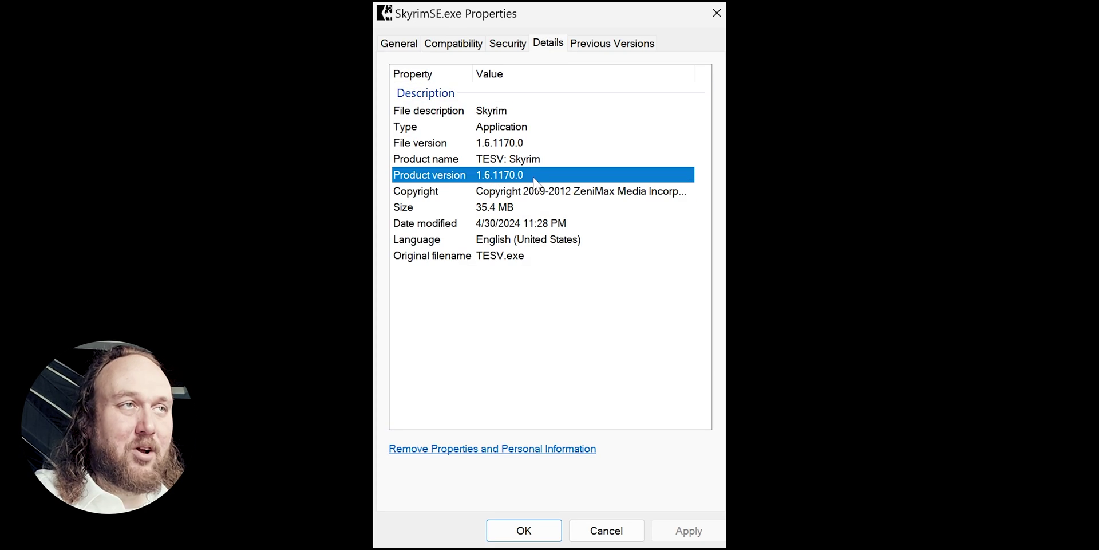